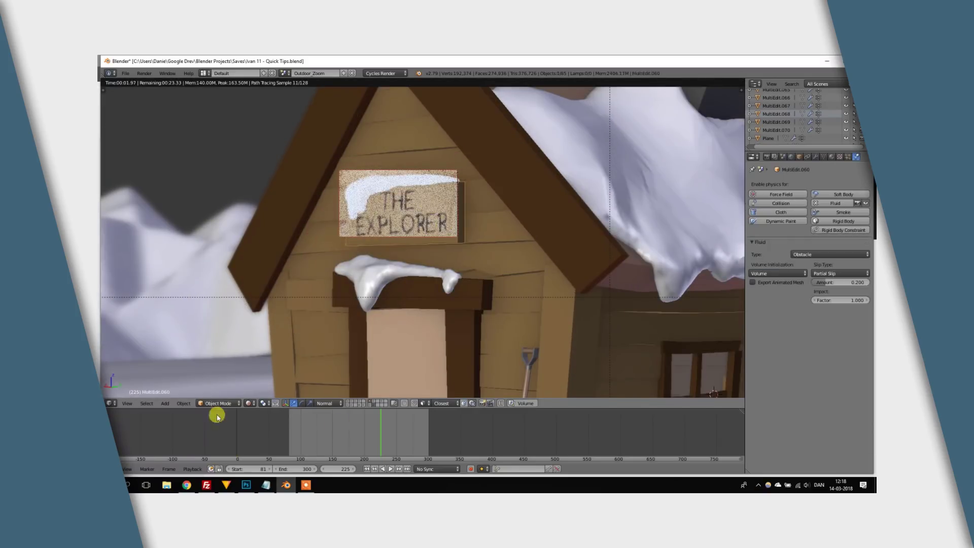
Select the cabin's sign and scroll through the scene's object list
click(112, 468)
click(124, 374)
drag(440, 408, 439, 351)
scroll(449, 432, up, 3)
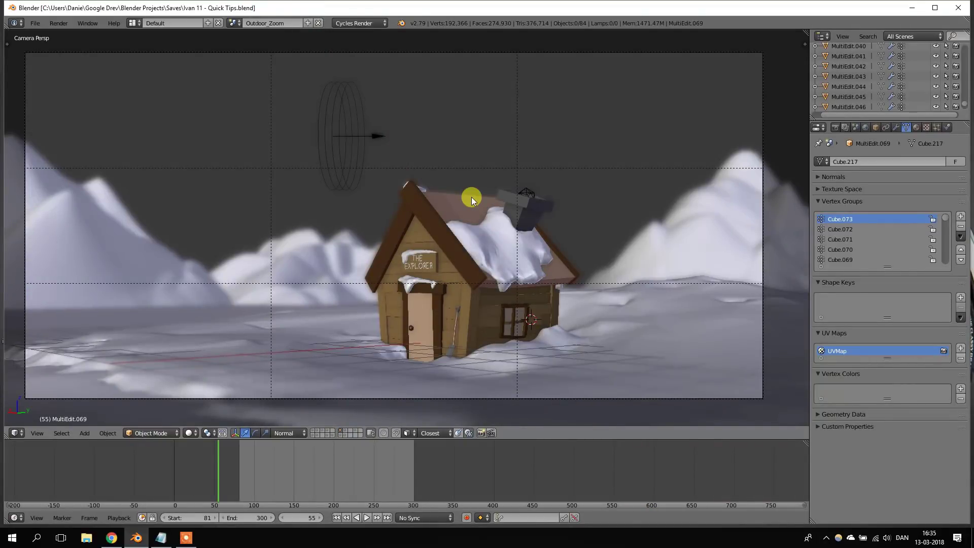
scroll(837, 91, down, 7)
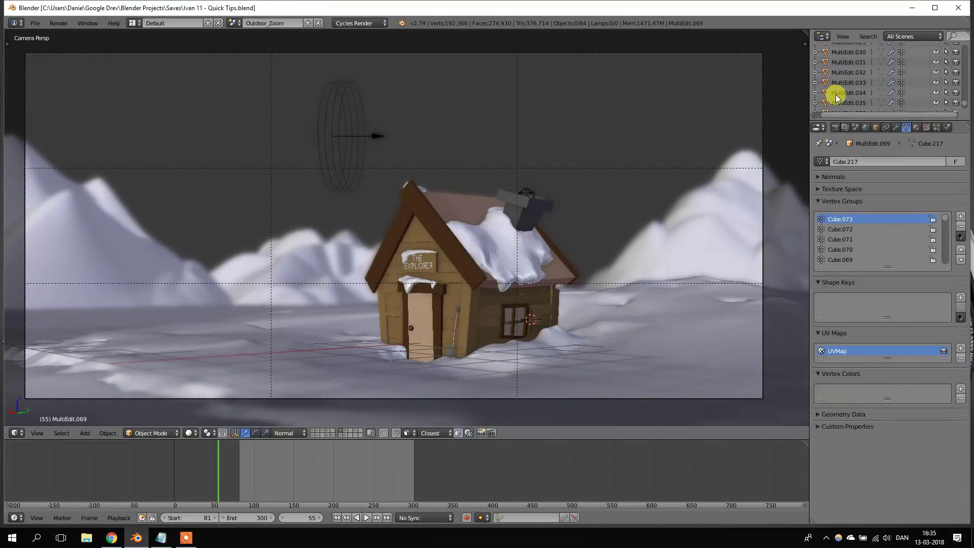
scroll(837, 87, up, 13)
scroll(441, 214, up, 3)
Select roof beam MultiEdit.068, jump the Outliner to it with Numpad Period, then deselect
click(441, 214)
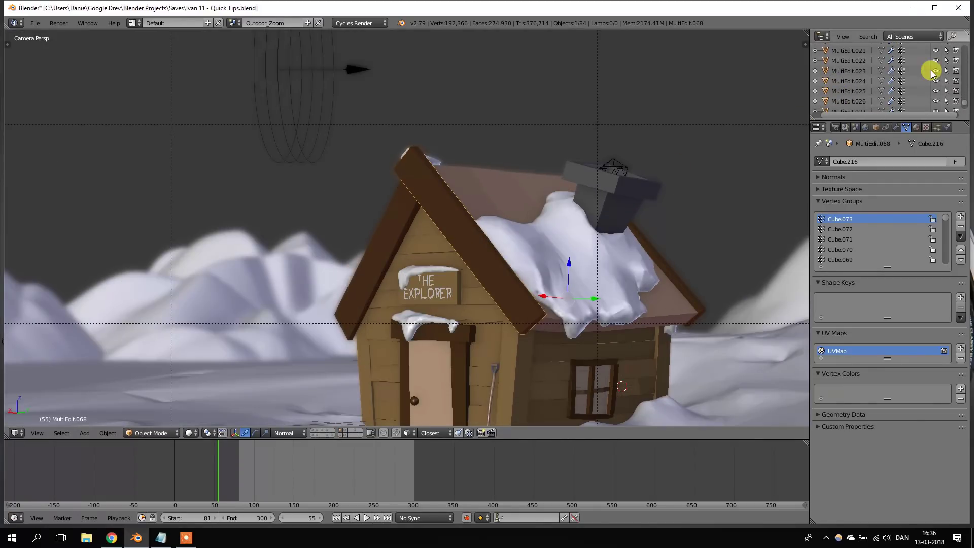
scroll(865, 91, down, 3)
scroll(865, 91, up, 1)
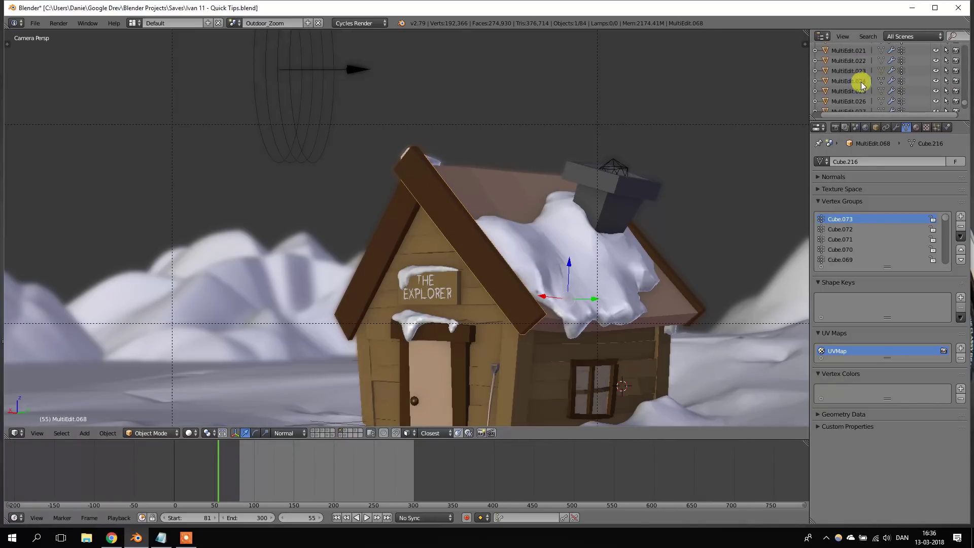
key(KP_Decimal)
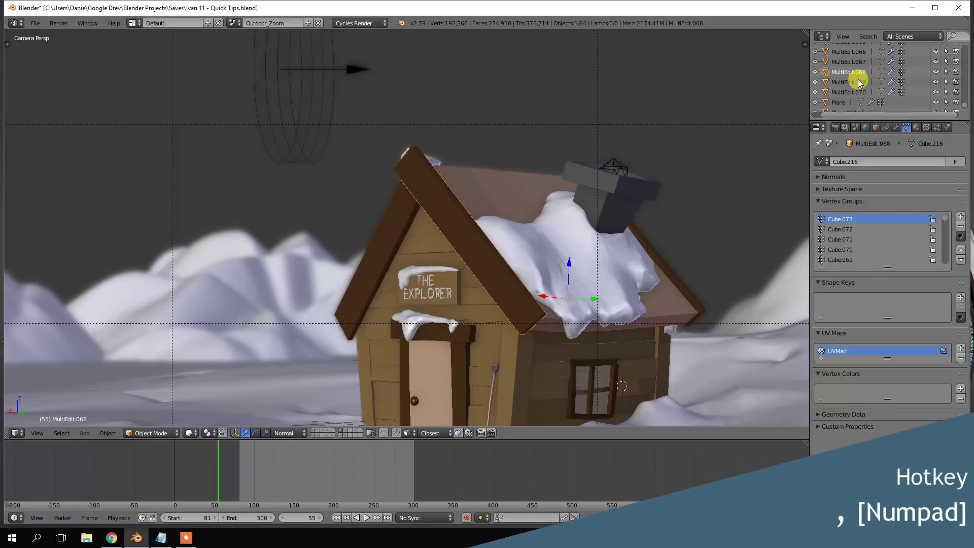
ctrl+click(851, 72)
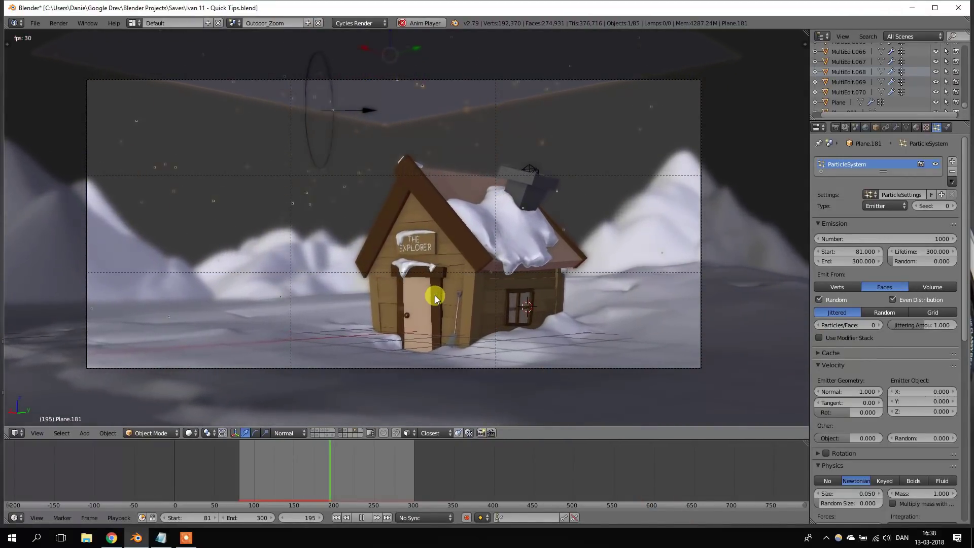
Stop the snowfall playback, scroll to the particle Physics settings, and resume playback
key(alt+a)
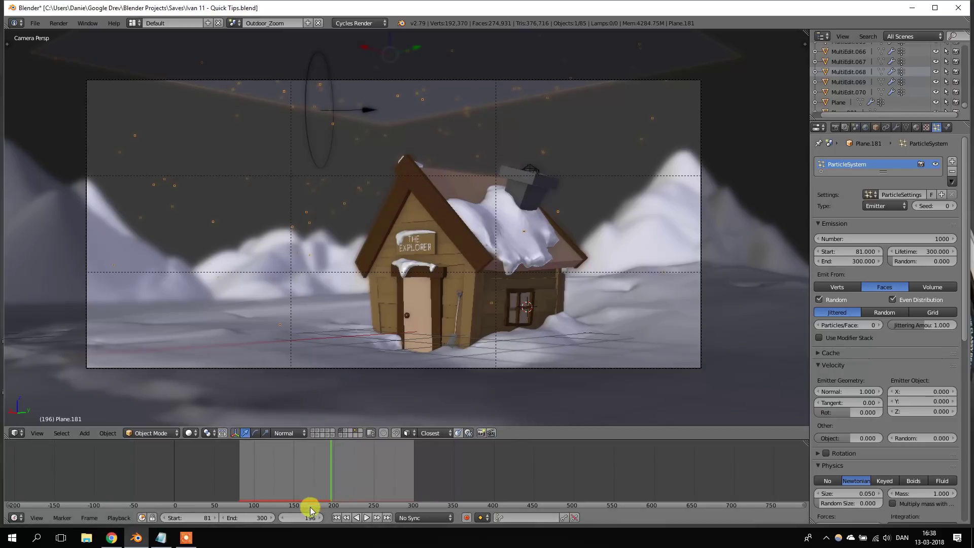
scroll(929, 227, down, 15)
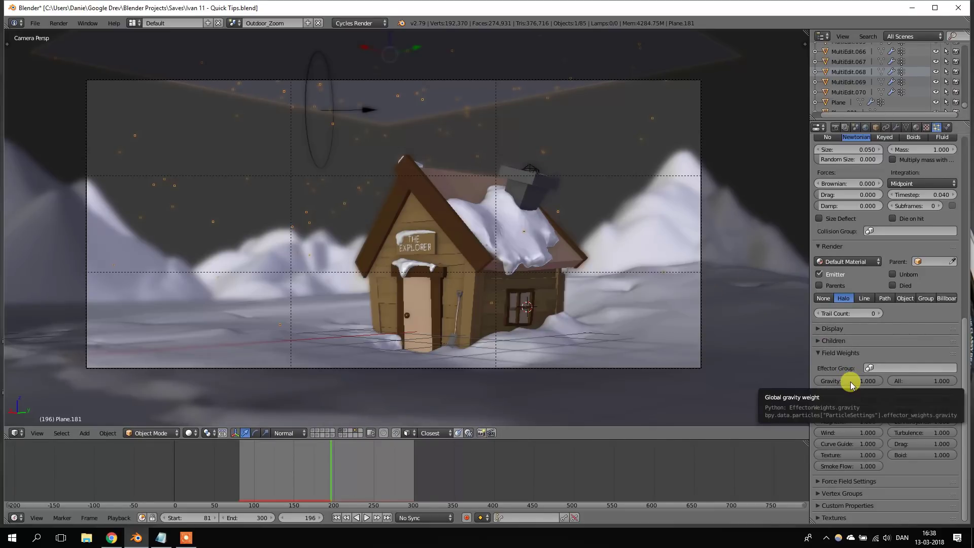
scroll(858, 391, up, 4)
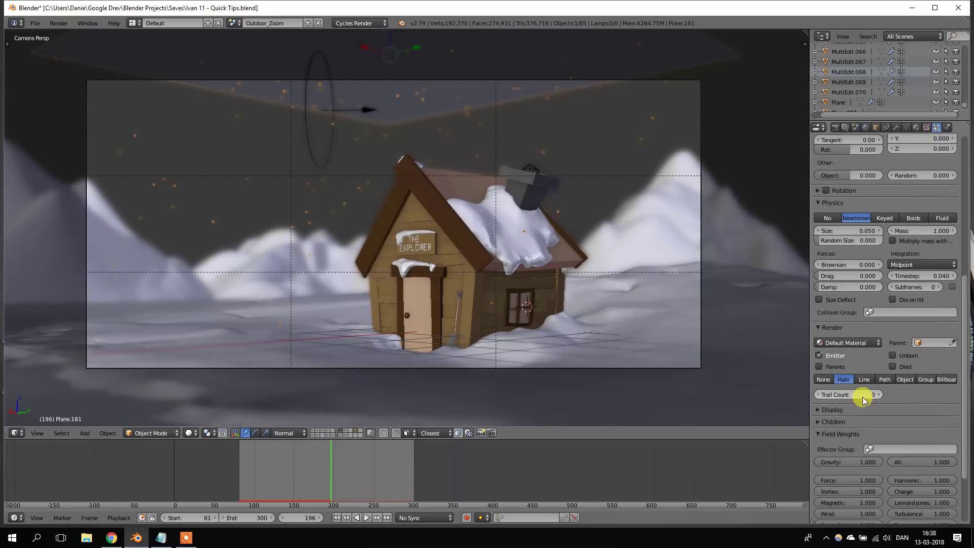
scroll(864, 400, up, 1)
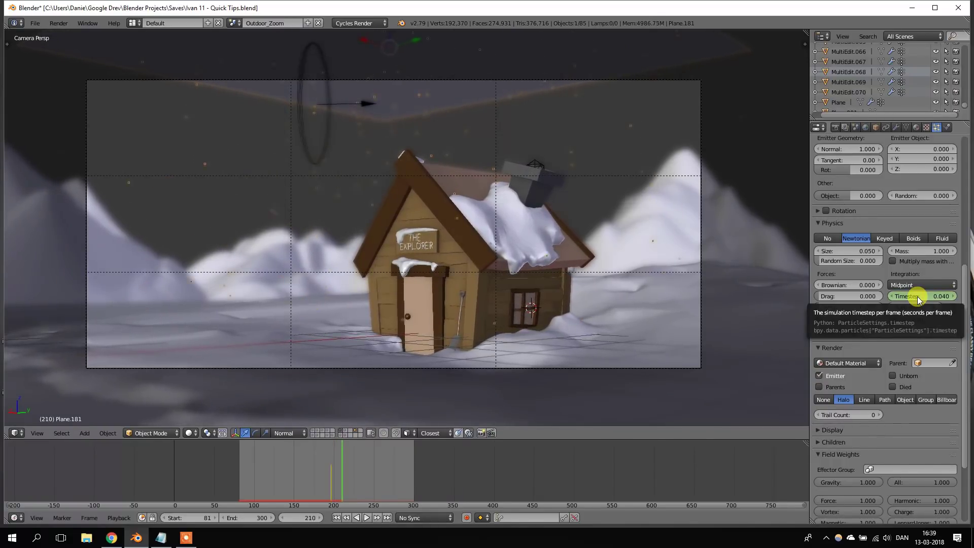
key(Escape)
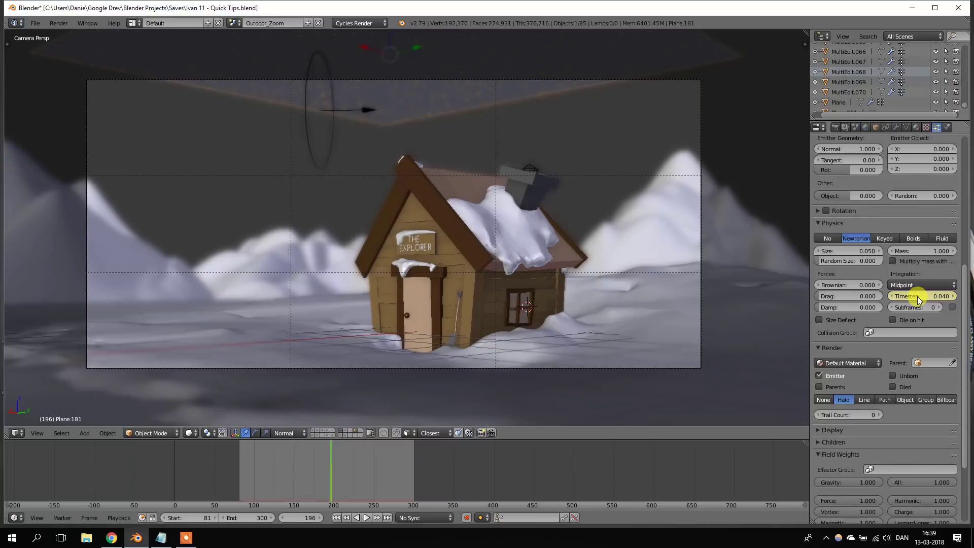
key(alt+a)
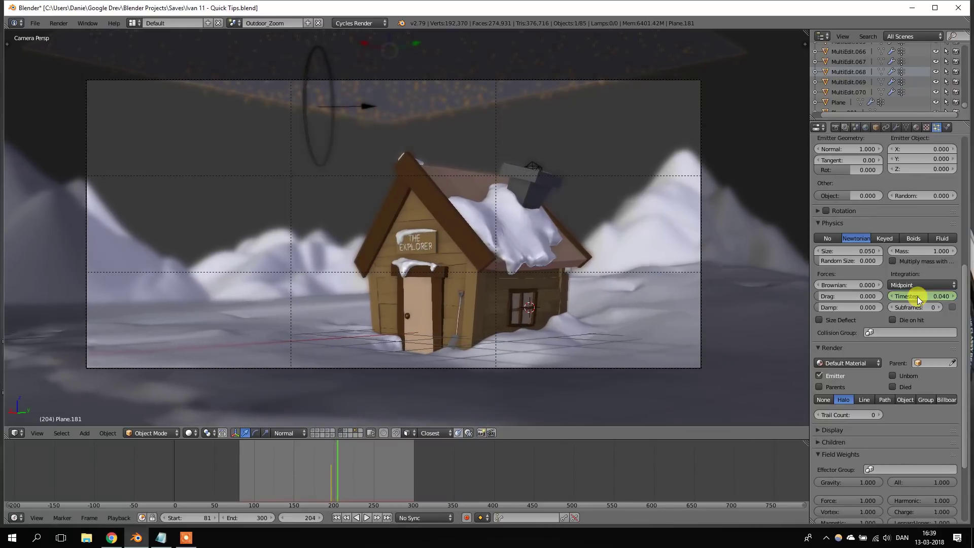
Set the particle Timestep to 0.005 and replay the animation from the start frame
click(918, 297)
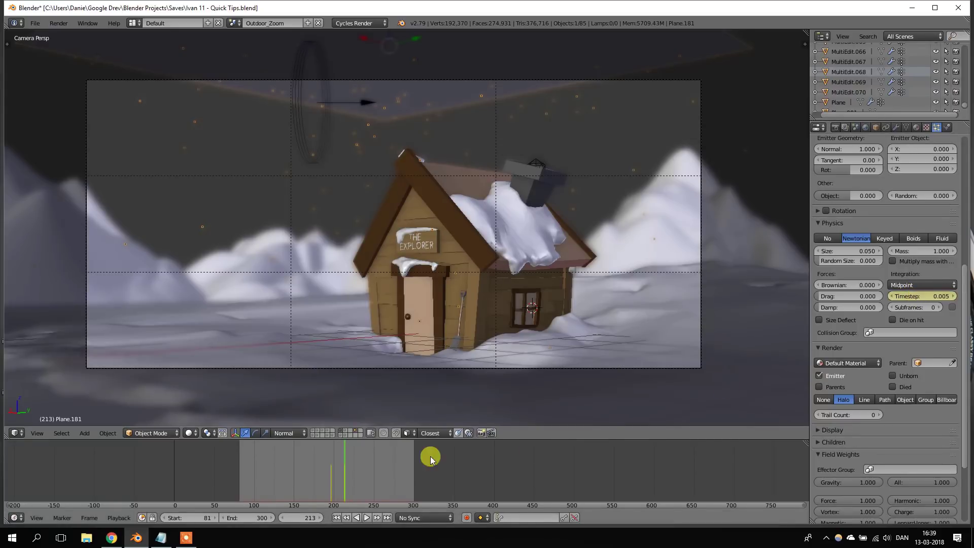
key(shift+Left)
key(alt+a)
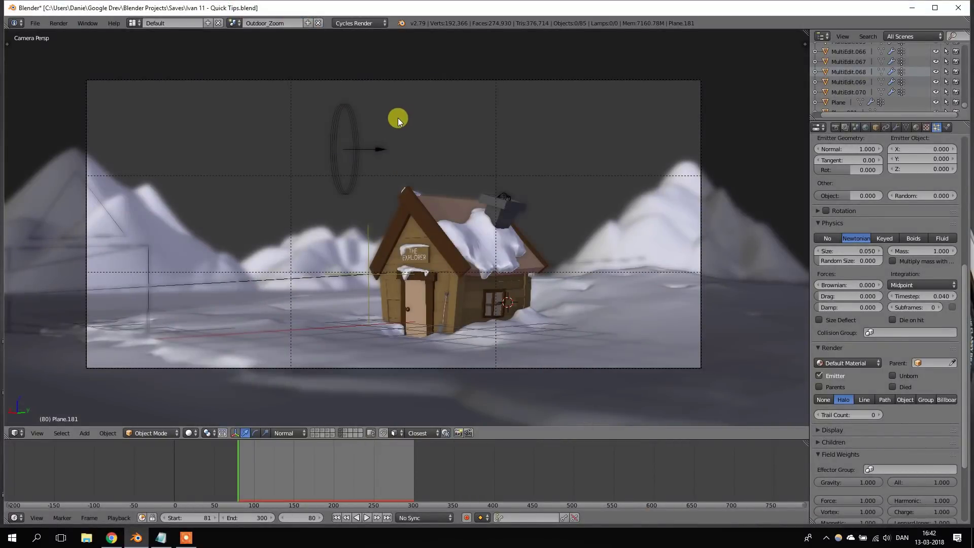
Orbit down onto the cameras, go to frame 299, and select Camera.024
middle_drag(397, 118, 558, 303)
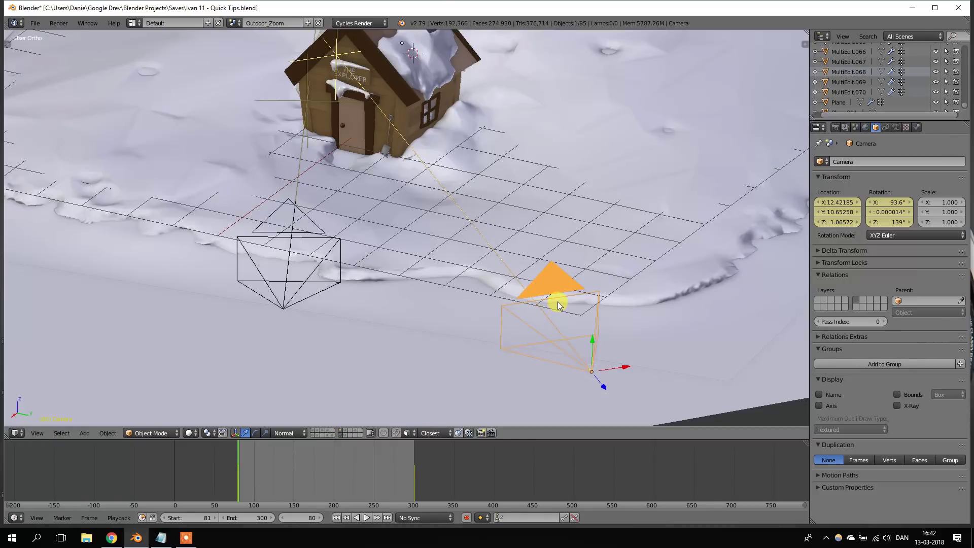
click(412, 479)
drag(412, 479, 413, 480)
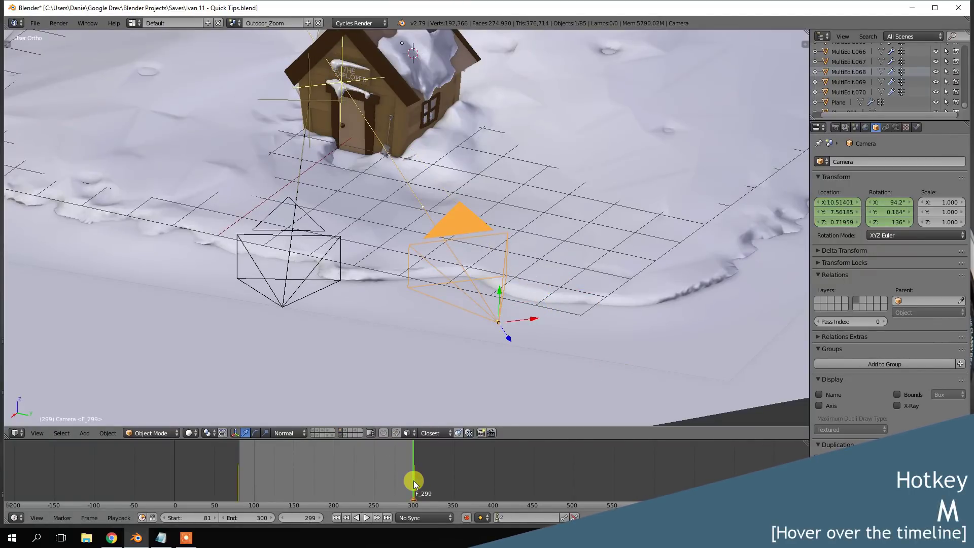
right_click(326, 259)
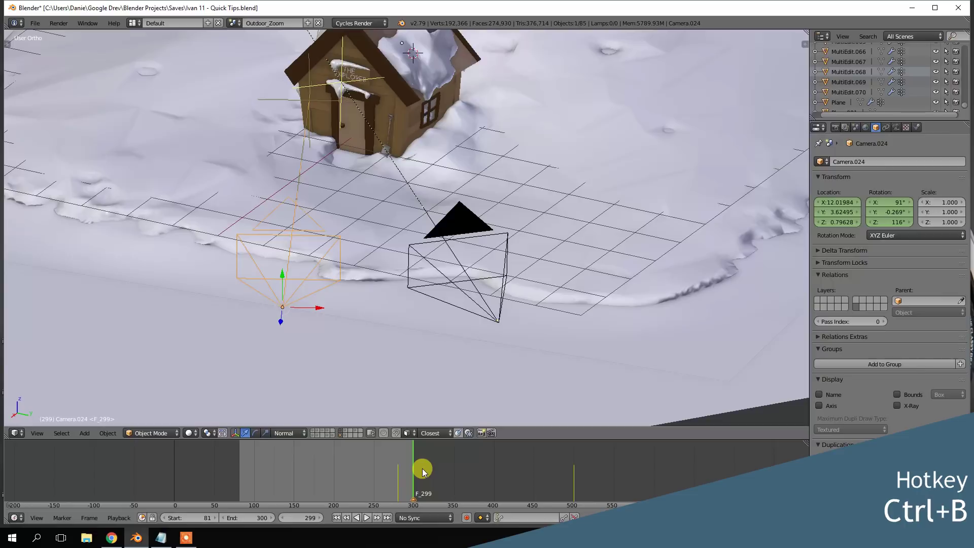
key(ctrl+b)
Bind Camera.024 to the marker using View > Bind Camera to Markers
click(37, 518)
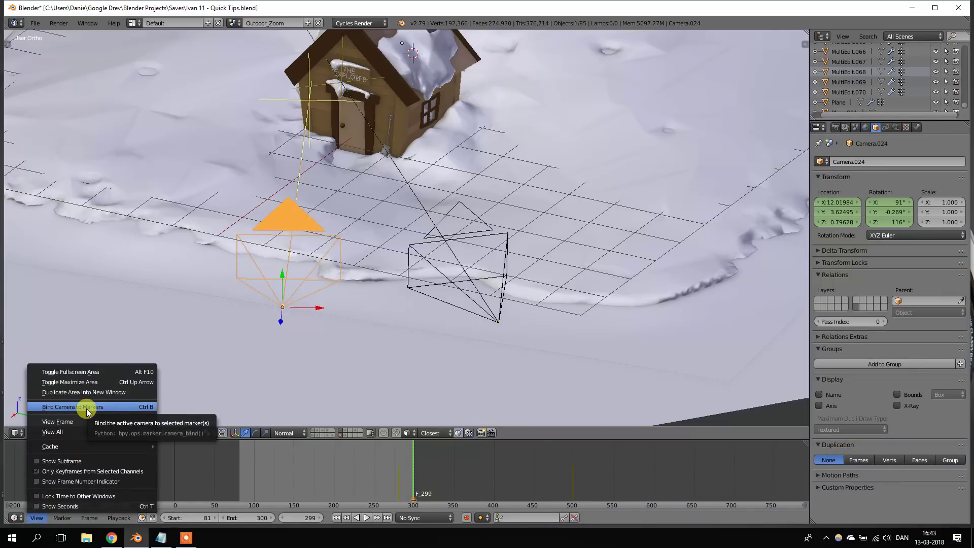
click(150, 407)
click(354, 471)
Play the animation to check the camera switch, then replay it from frame 81
key(alt+a)
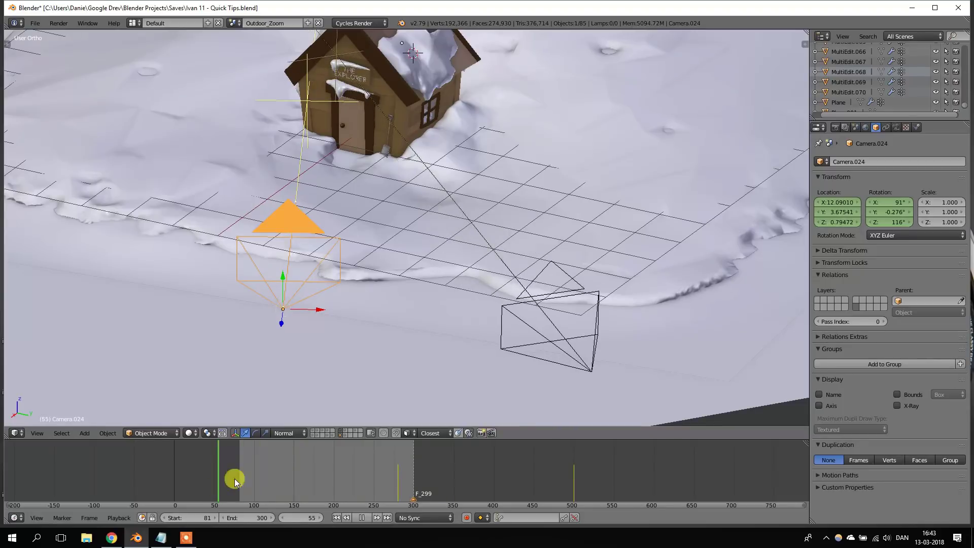
key(alt+a)
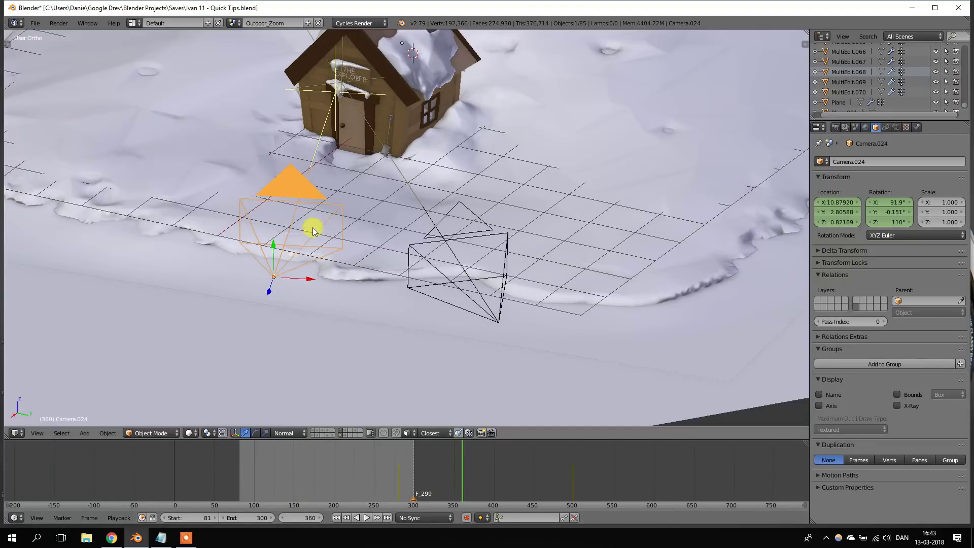
drag(422, 487, 239, 474)
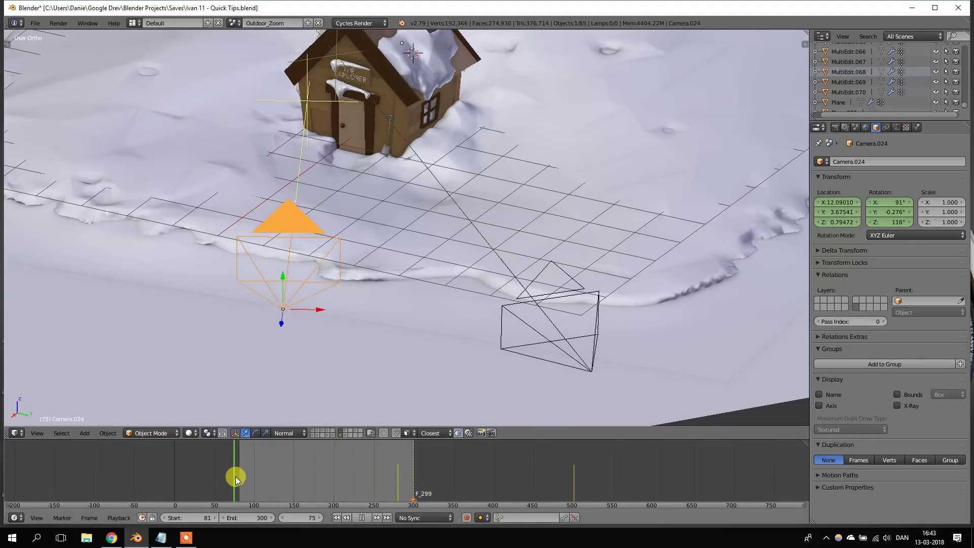
key(alt+a)
key(Escape)
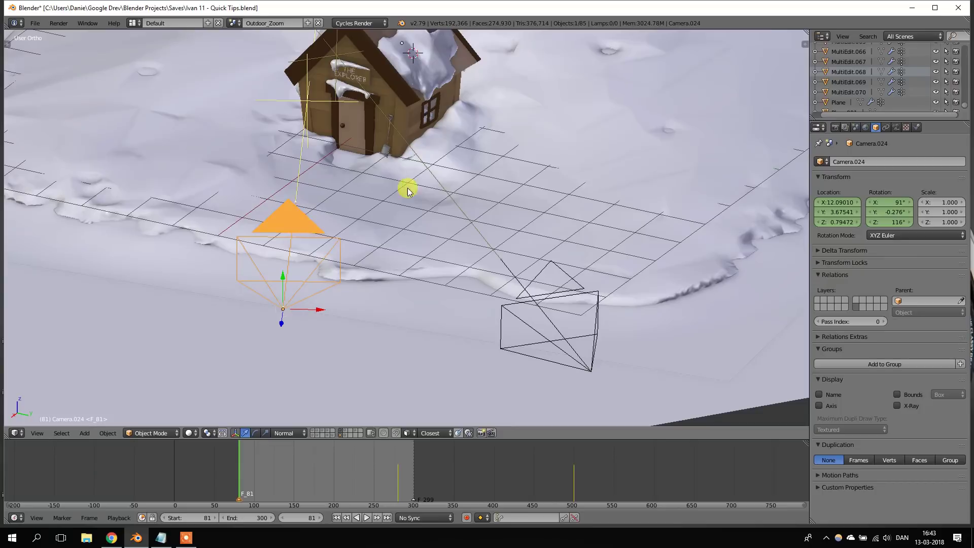
Bind the original Camera to the frame 81 marker, scrub to frame 228, and view through the camera
right_click(577, 290)
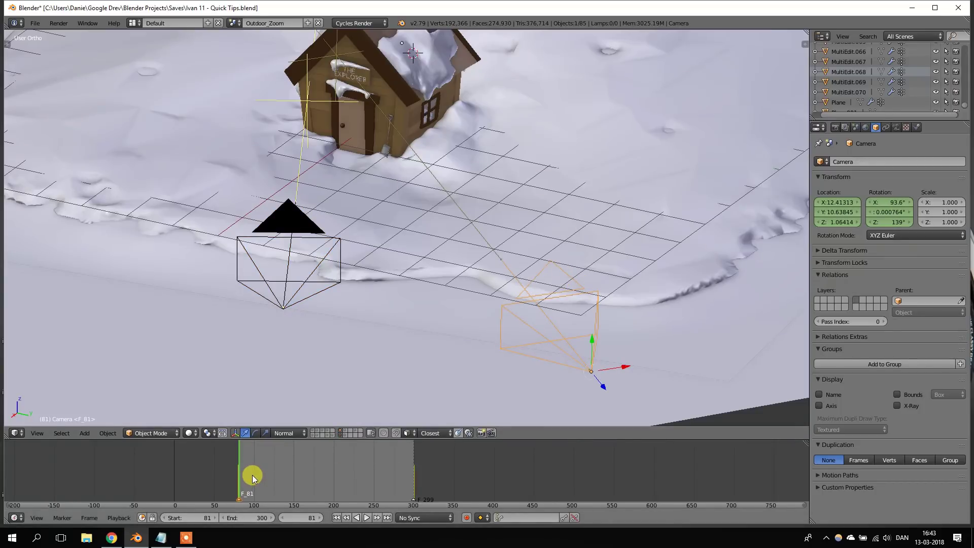
key(ctrl+b)
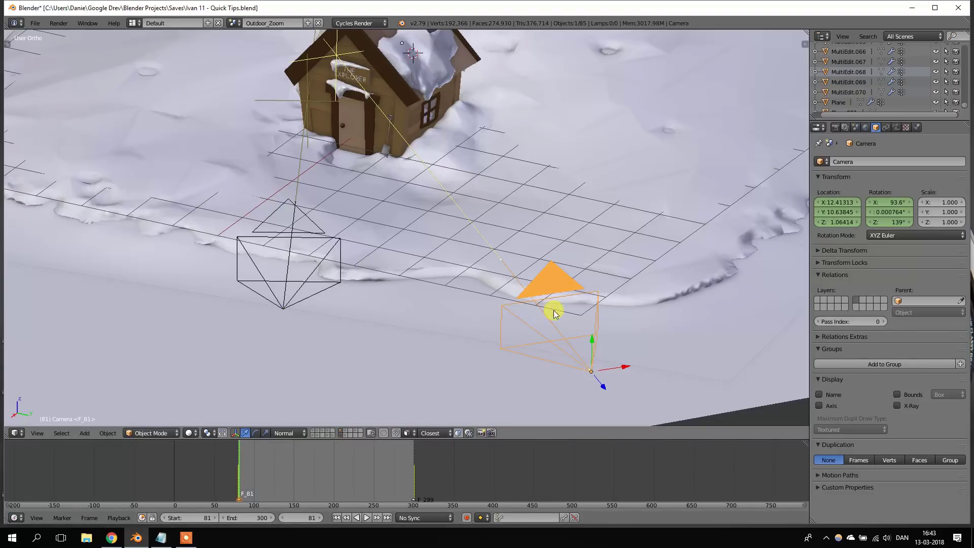
drag(233, 474, 357, 471)
key(KP_0)
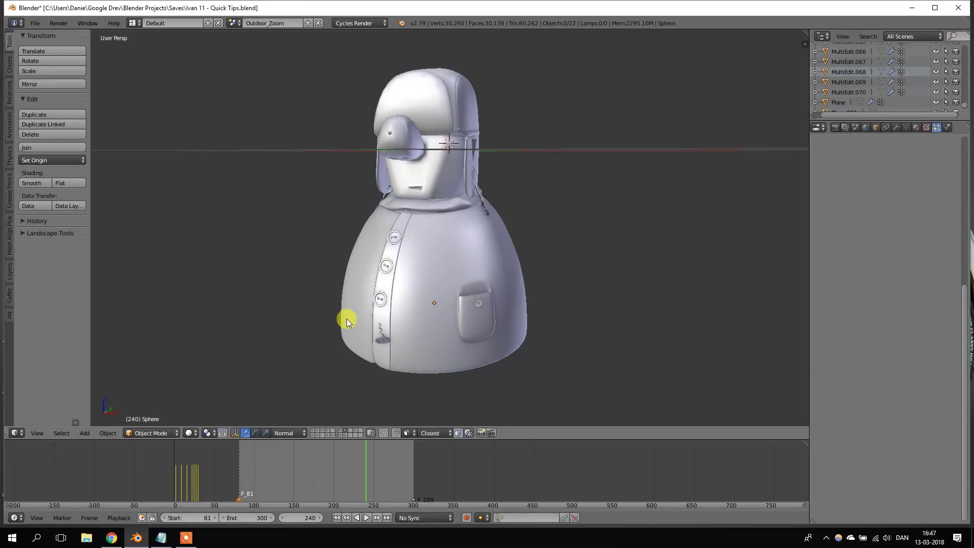
Select the character, switch to Front Ortho view, and enter Weight Paint mode
click(412, 339)
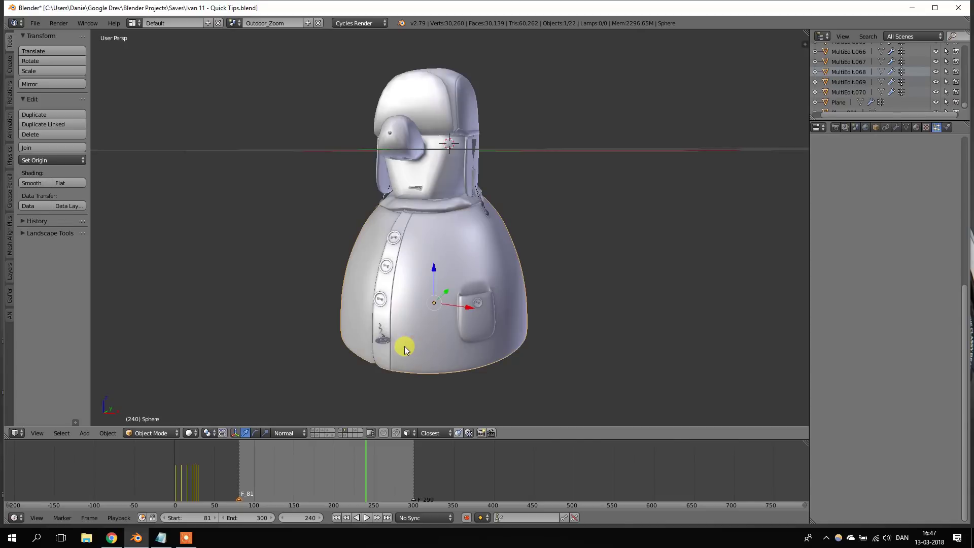
key(KP_1)
click(138, 432)
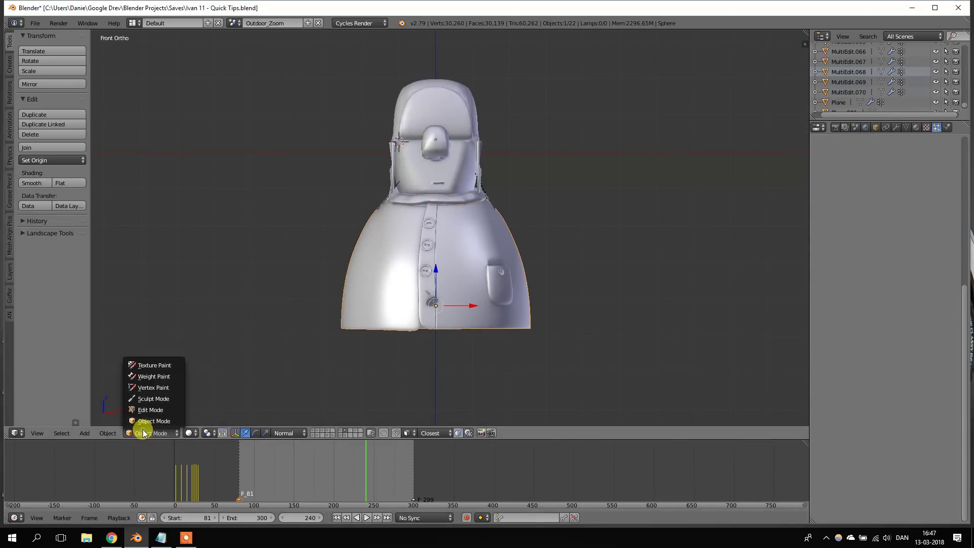
click(162, 376)
Paint heavy weights across the lower half of the body, undoing the last stroke
scroll(451, 359, up, 3)
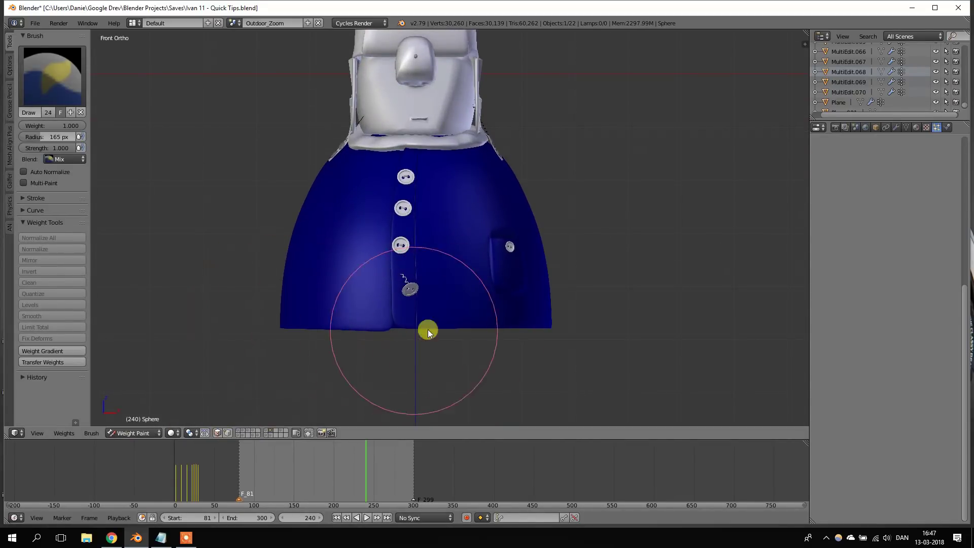
click(307, 434)
ctrl+scroll(284, 335, left, 1)
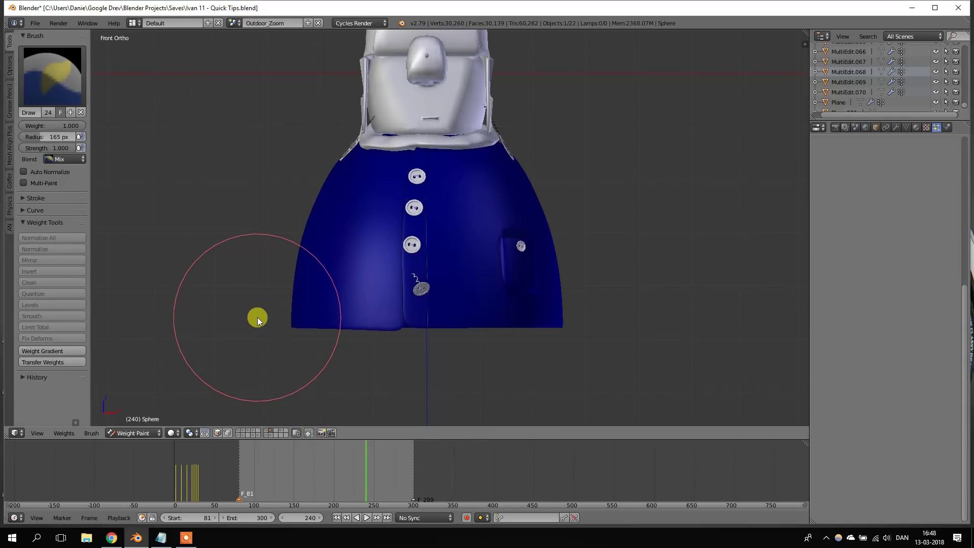
click(283, 317)
mouse_move(283, 317)
mouse_down()
mouse_move(603, 329)
mouse_move(556, 324)
mouse_move(371, 257)
mouse_move(378, 239)
mouse_move(298, 246)
mouse_move(397, 249)
mouse_up()
key(ctrl+z)
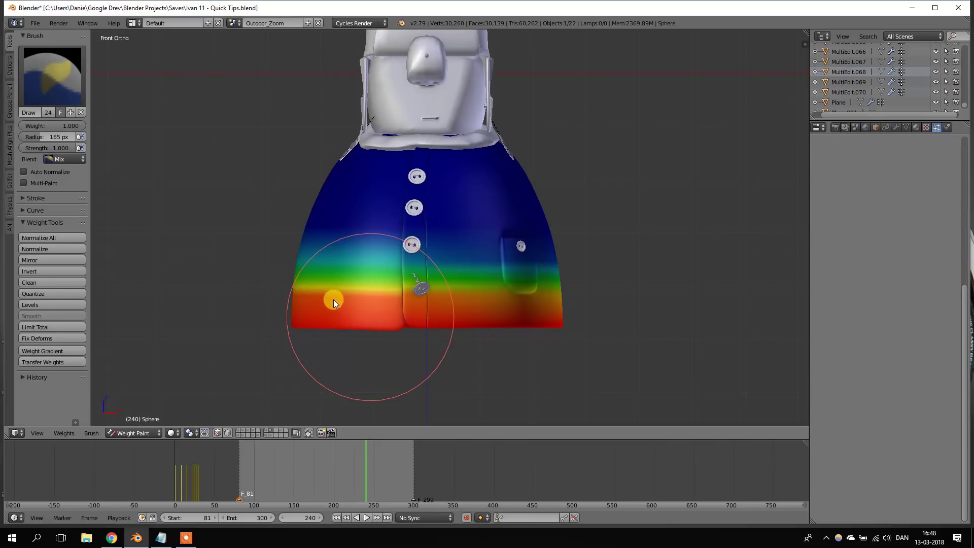
Undo the old weights, set Stroke Method to Line, and paint a straight-line gradient up the body
key(ctrl+z)
click(32, 199)
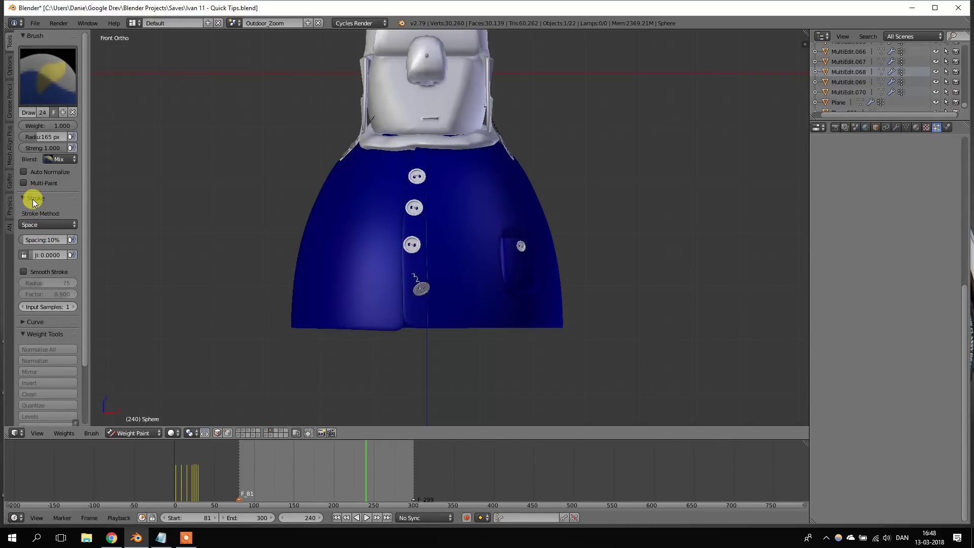
click(36, 224)
click(28, 179)
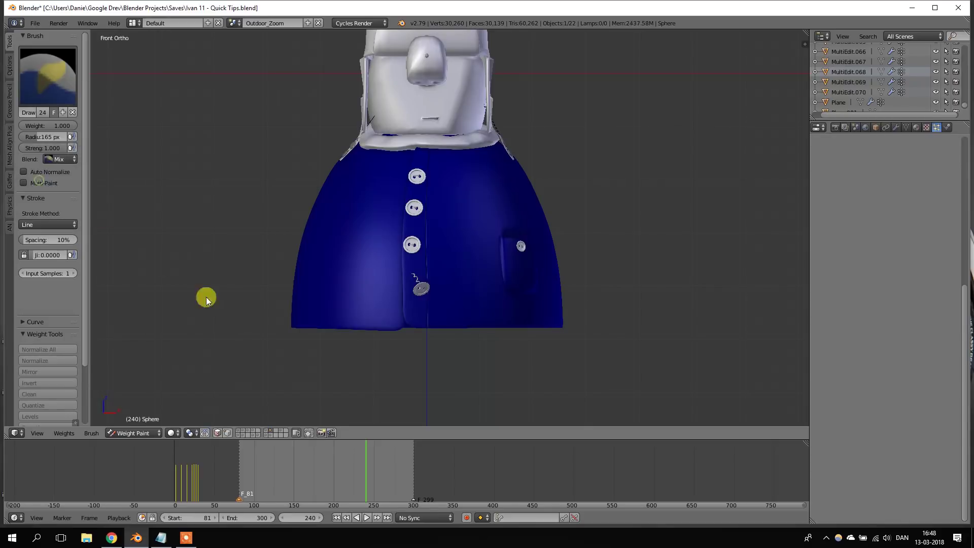
mouse_move(183, 322)
mouse_down()
mouse_move(300, 219)
mouse_move(493, 232)
mouse_move(587, 313)
mouse_move(661, 315)
mouse_move(692, 257)
mouse_move(487, 127)
mouse_move(272, 123)
mouse_move(592, 253)
mouse_move(703, 314)
mouse_up()
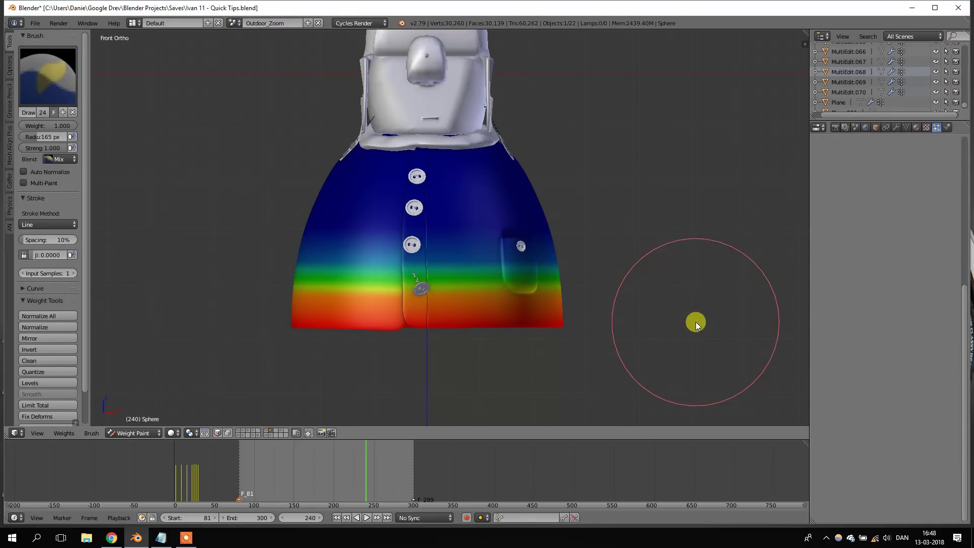
click(130, 435)
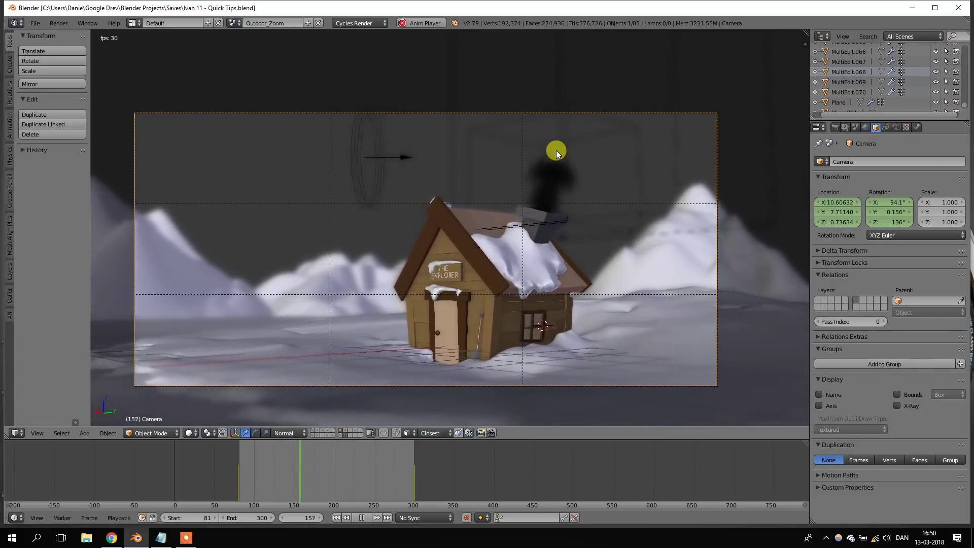
Stop playback and open the Render Layers settings with the Volume layer selected
key(alt+a)
click(844, 128)
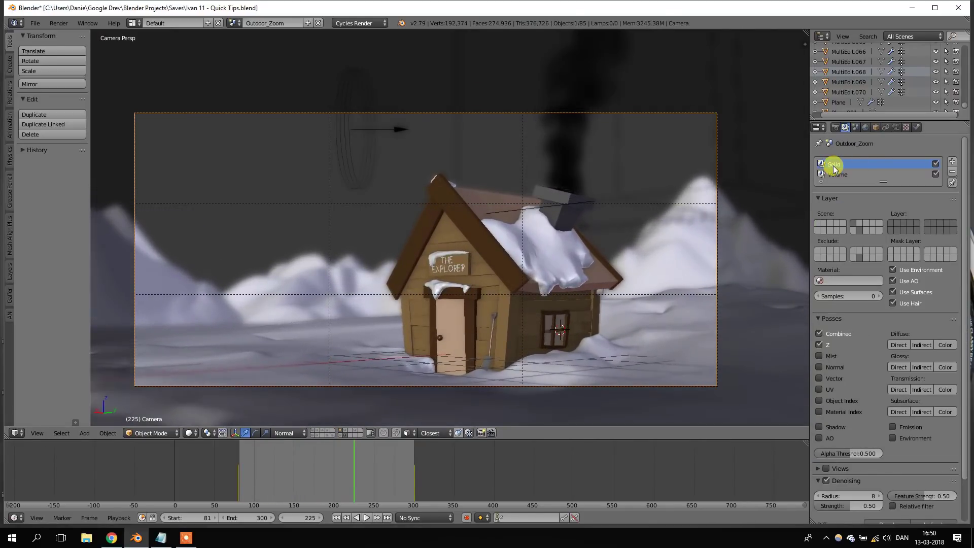
click(842, 175)
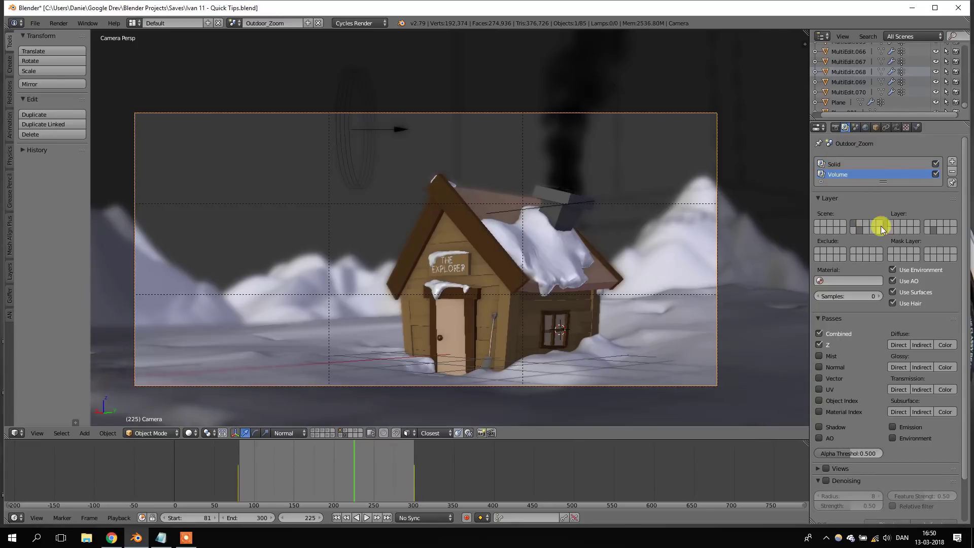
In rendered shading, preview only the Solid render layer, then make Volume the active layer
key(shift+z)
click(855, 165)
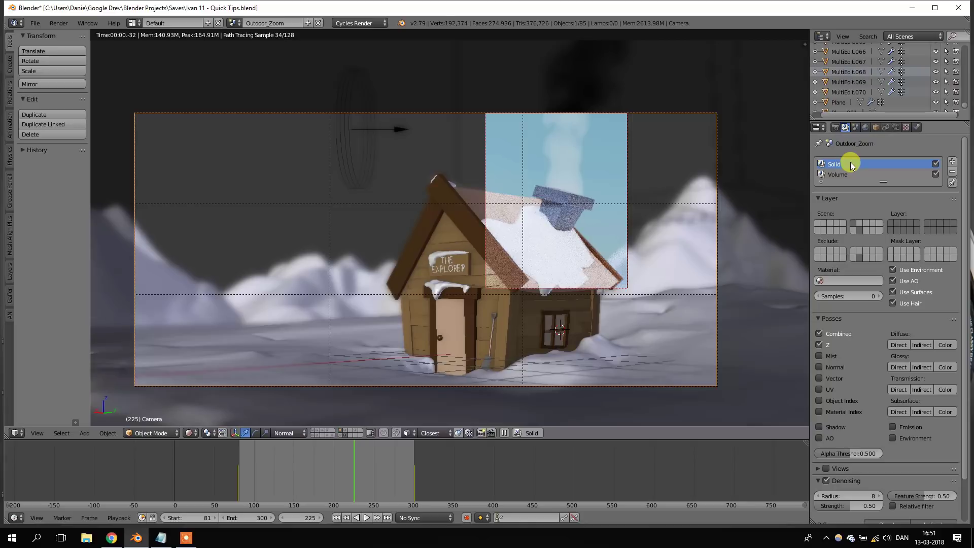
click(842, 174)
click(837, 163)
click(533, 434)
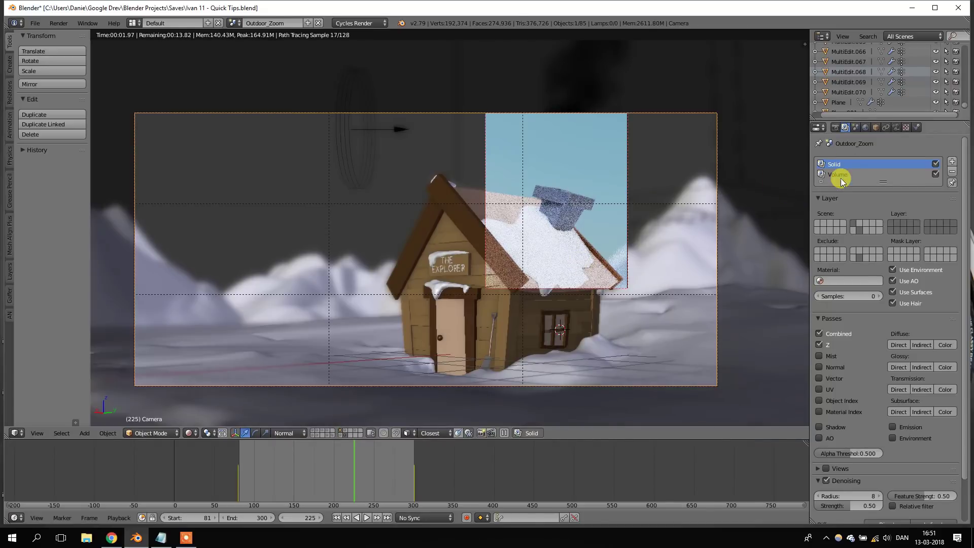
click(839, 175)
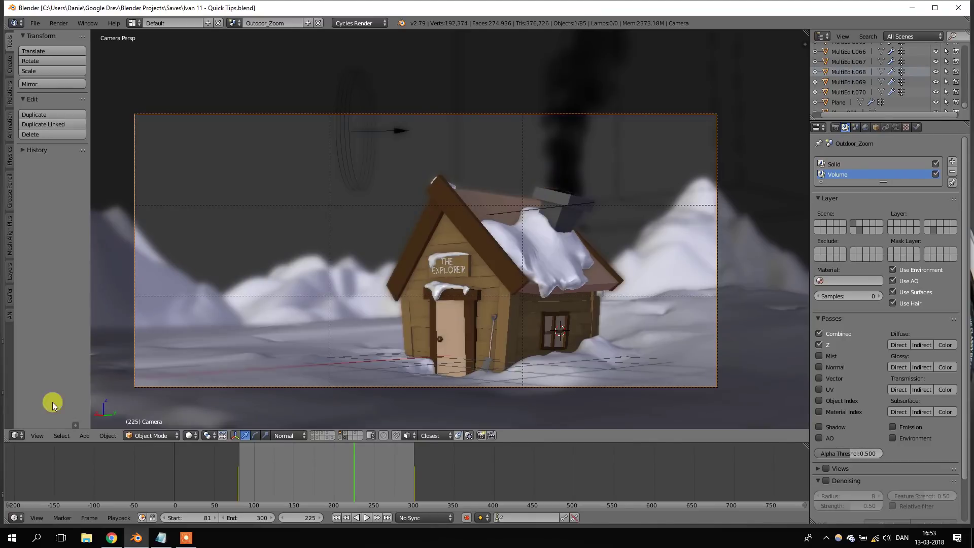
Cycle the main area through node, 3D, graph and image editors with Shift+F keys, ending on the dope sheet
click(17, 435)
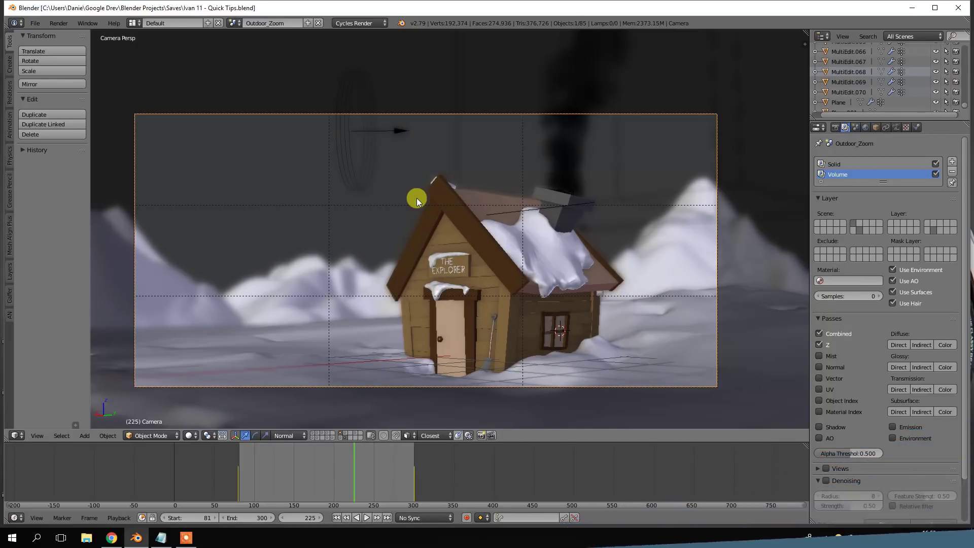
key(shift+F3)
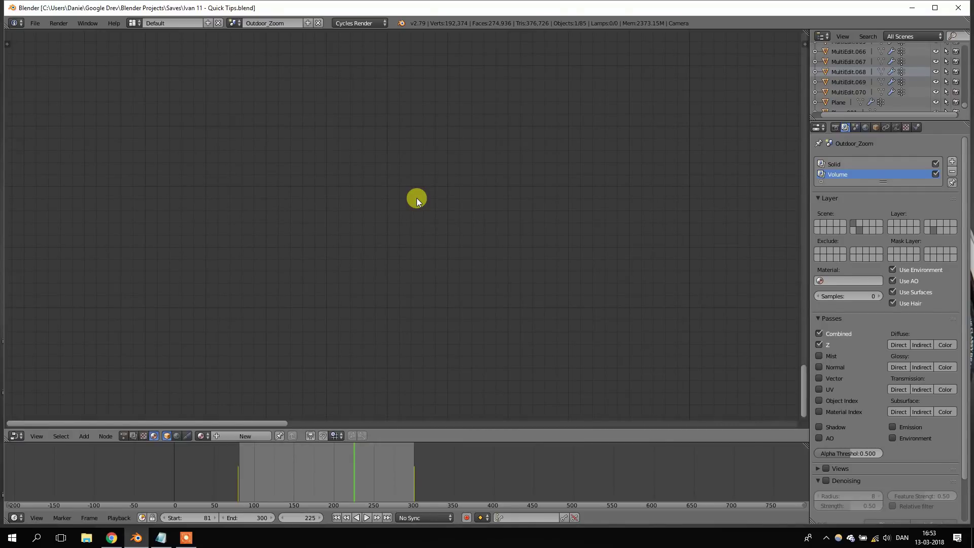
key(shift+F5)
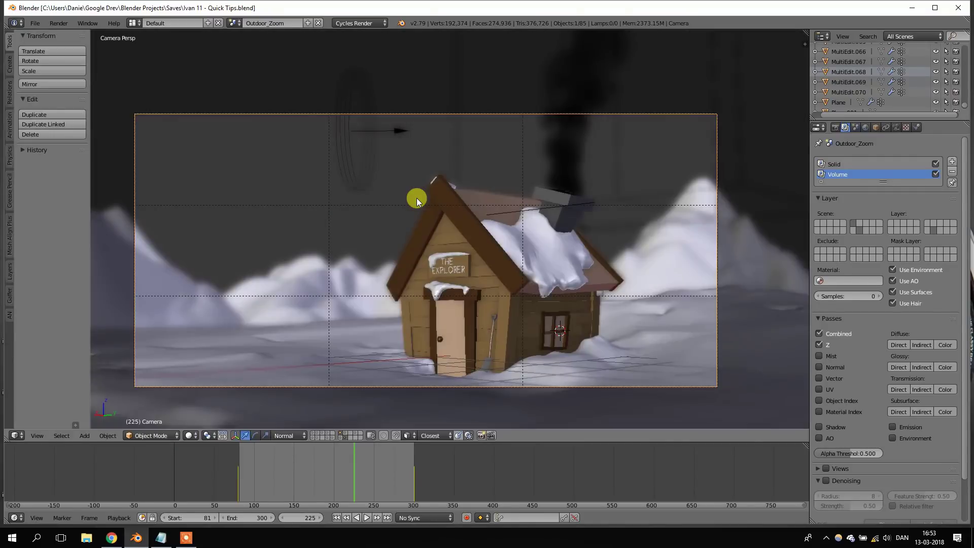
key(shift+F6)
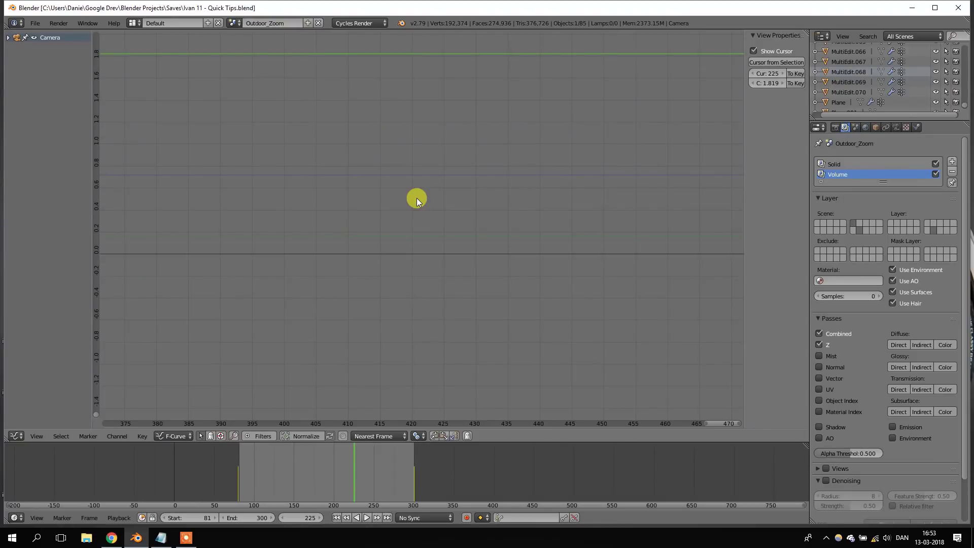
key(shift+F10)
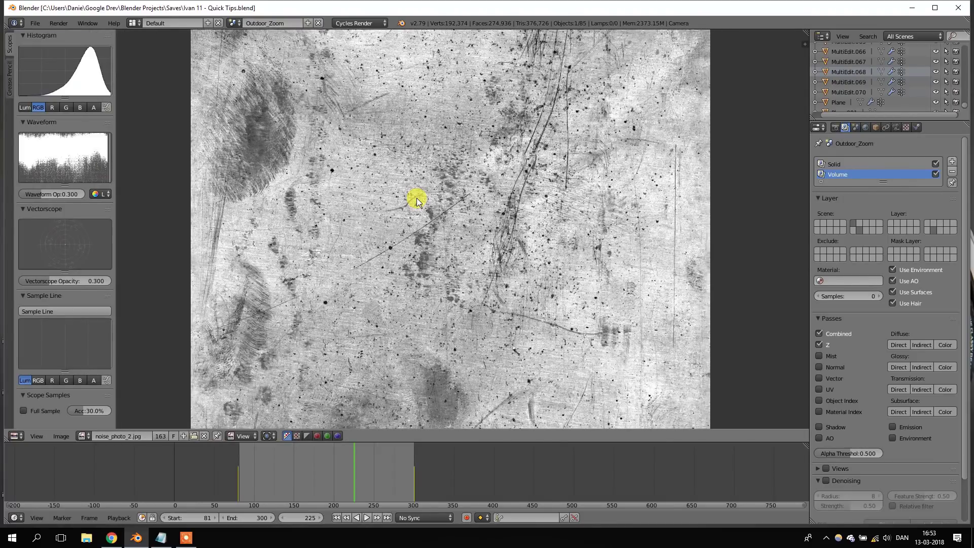
key(shift+F12)
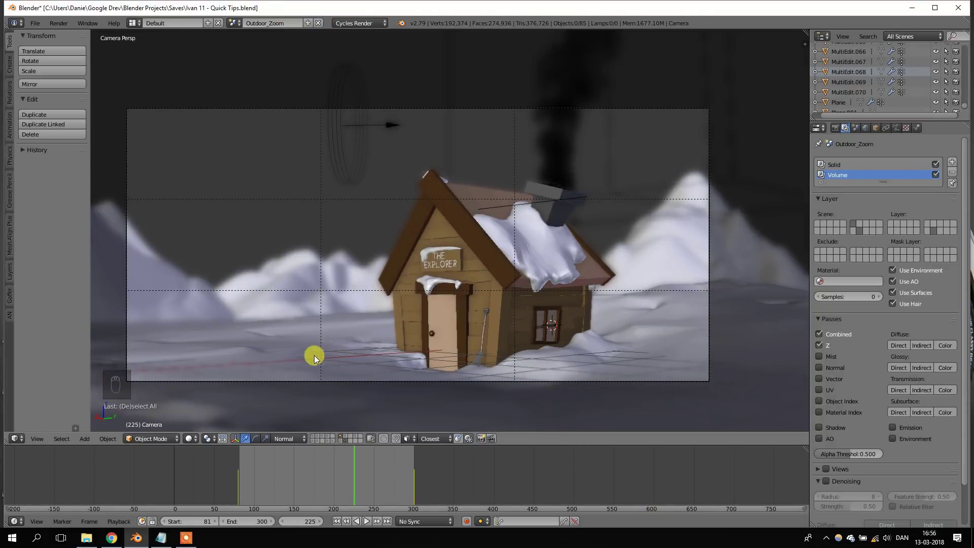
Drag Test03.jpg from the Overførsler folder into the camera view as its background image
key(alt+Tab)
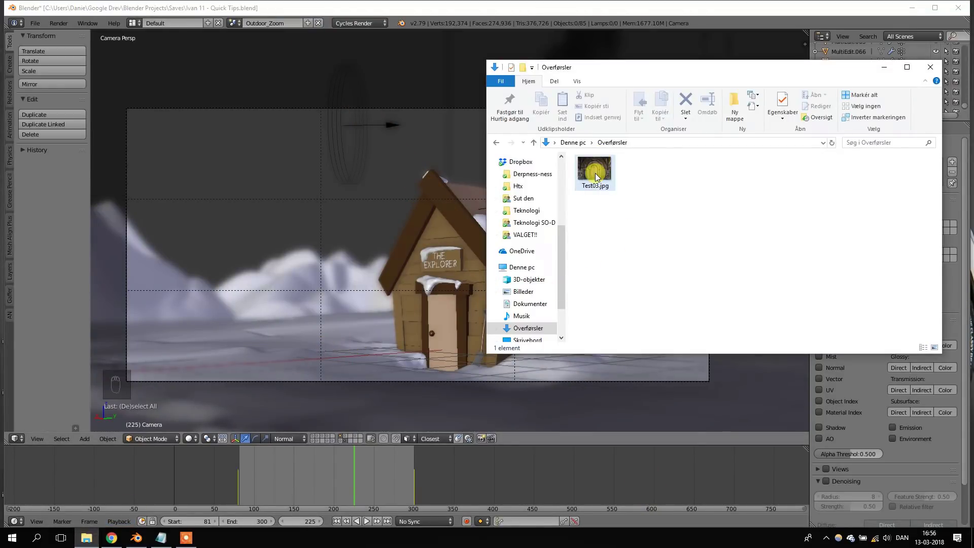
drag(596, 176, 259, 161)
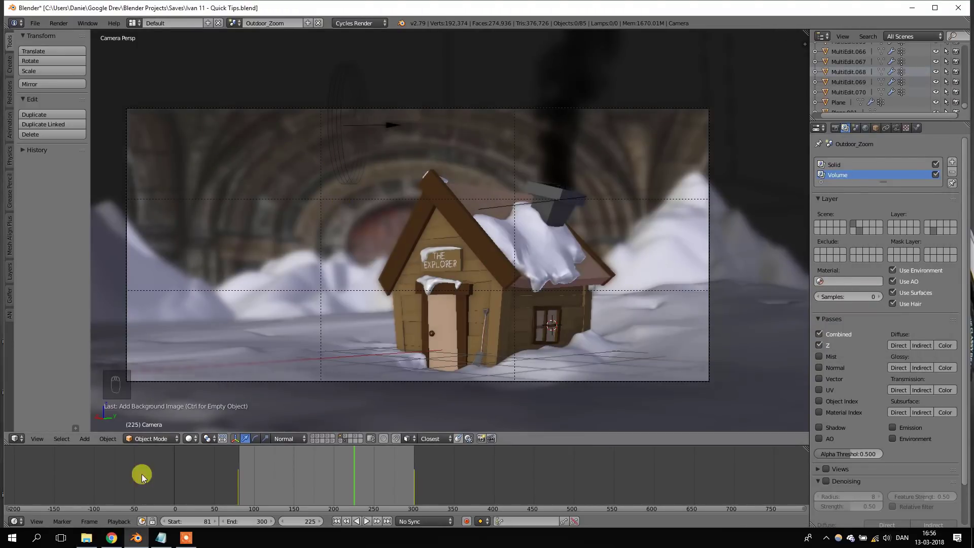
click(86, 538)
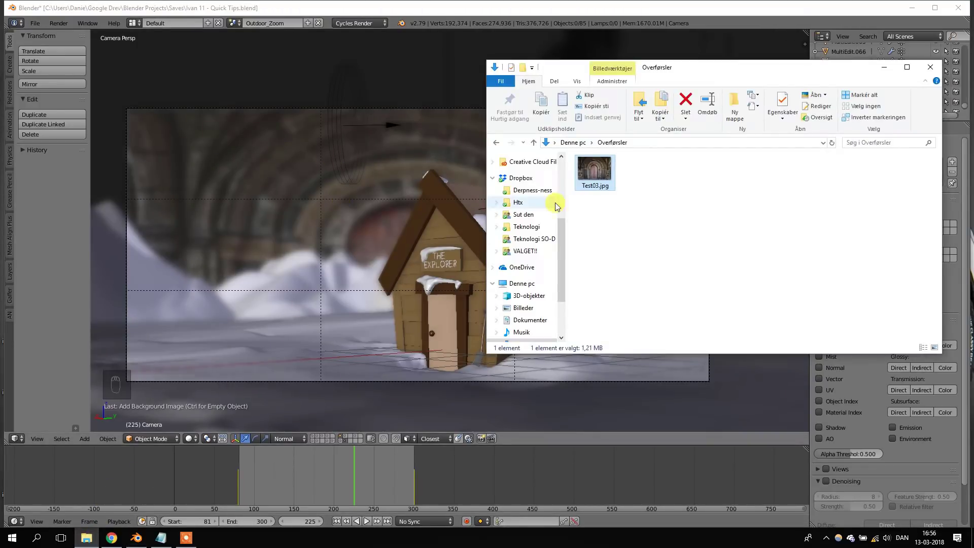
mouse_move(595, 172)
mouse_down()
mouse_move(416, 220)
mouse_move(595, 173)
mouse_up()
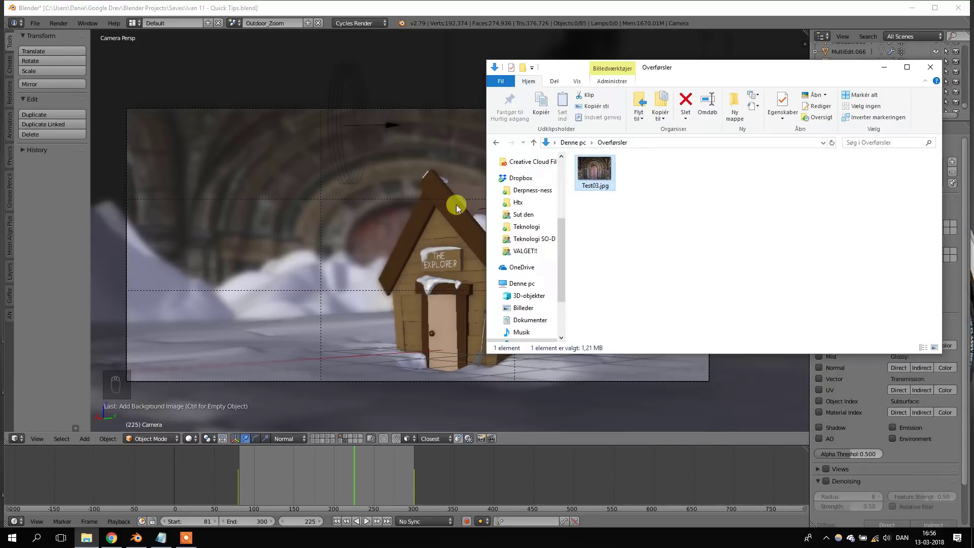
click(467, 228)
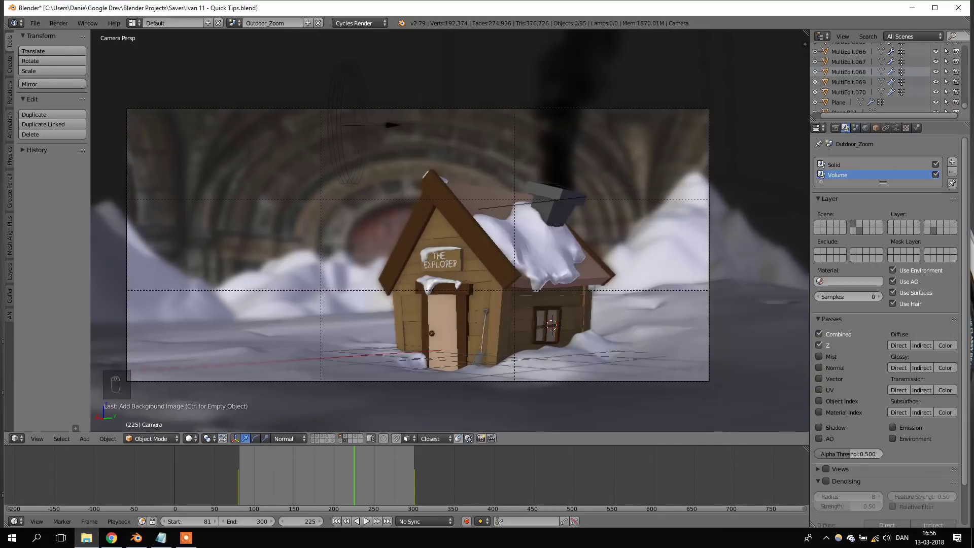
click(354, 23)
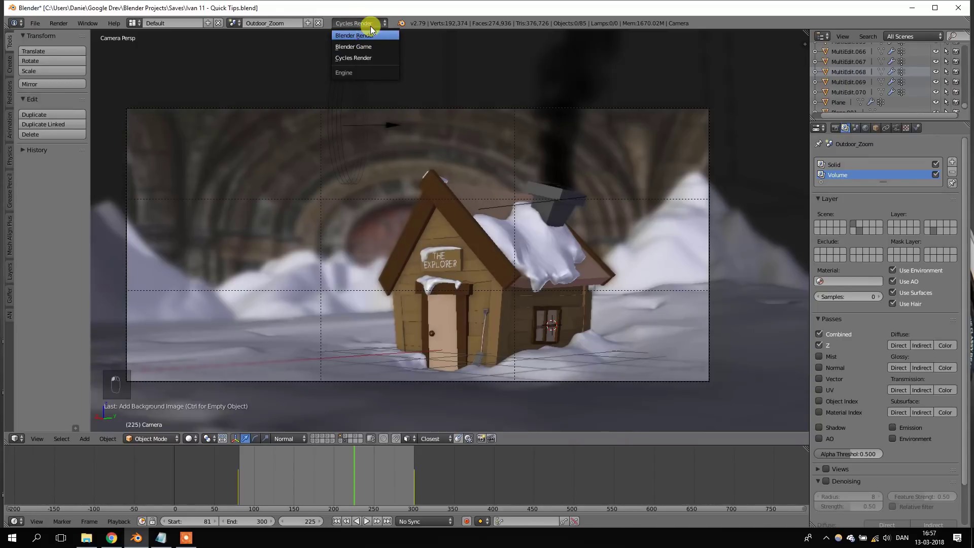
click(370, 22)
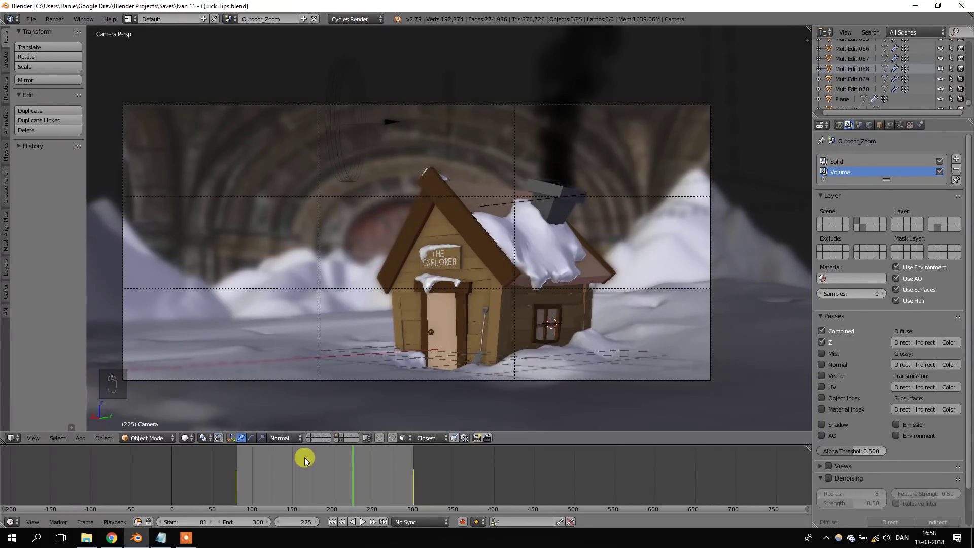
Switch the timeline to an image editor with Shift+F10 and drop Test03.jpg into it
key(shift+F10)
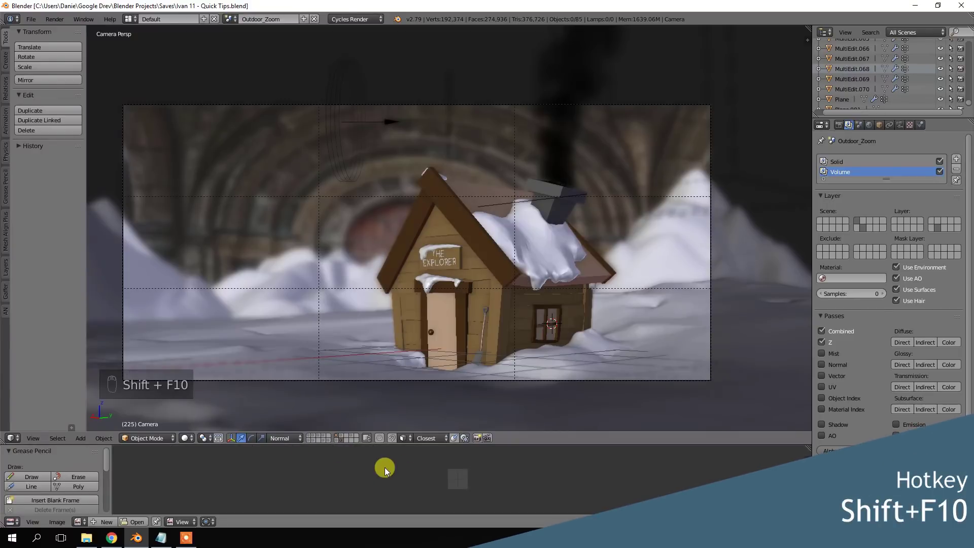
click(87, 538)
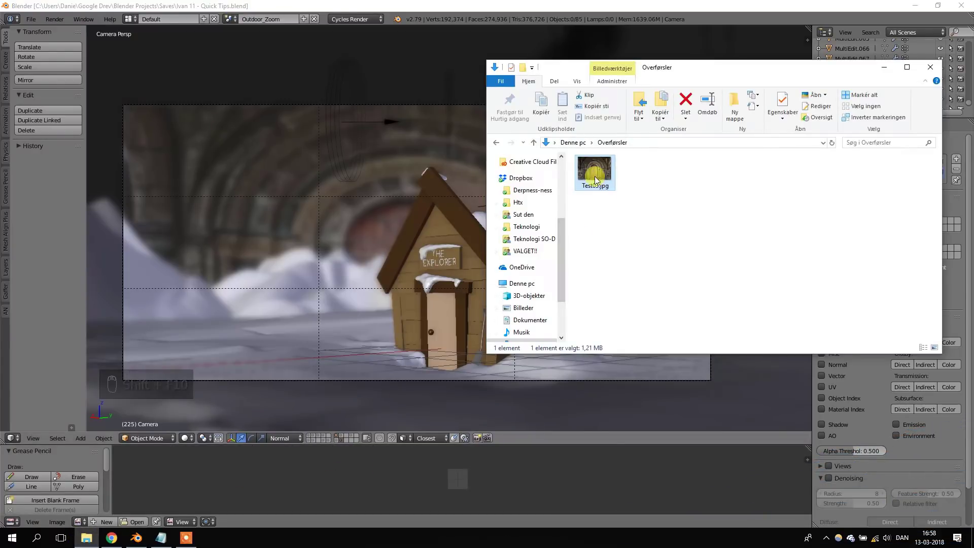
drag(595, 180, 453, 487)
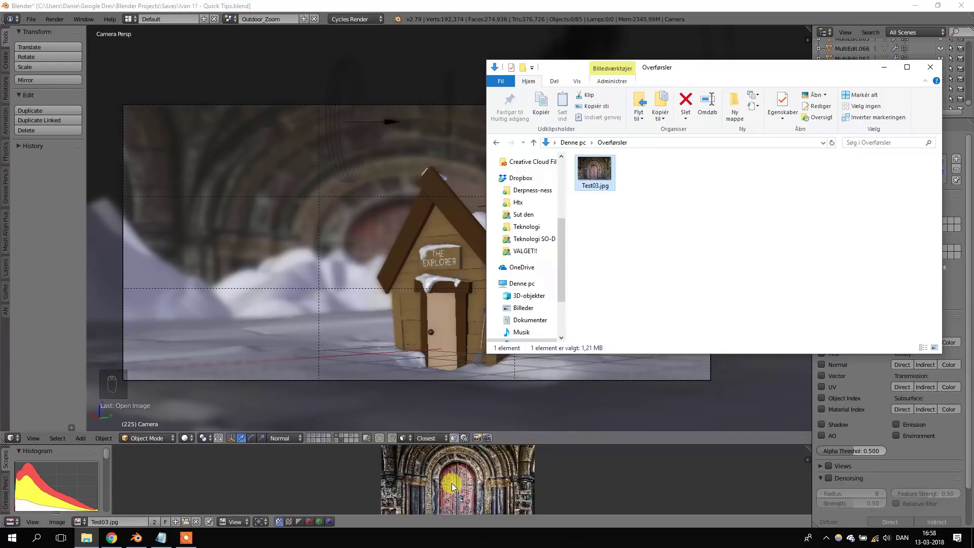